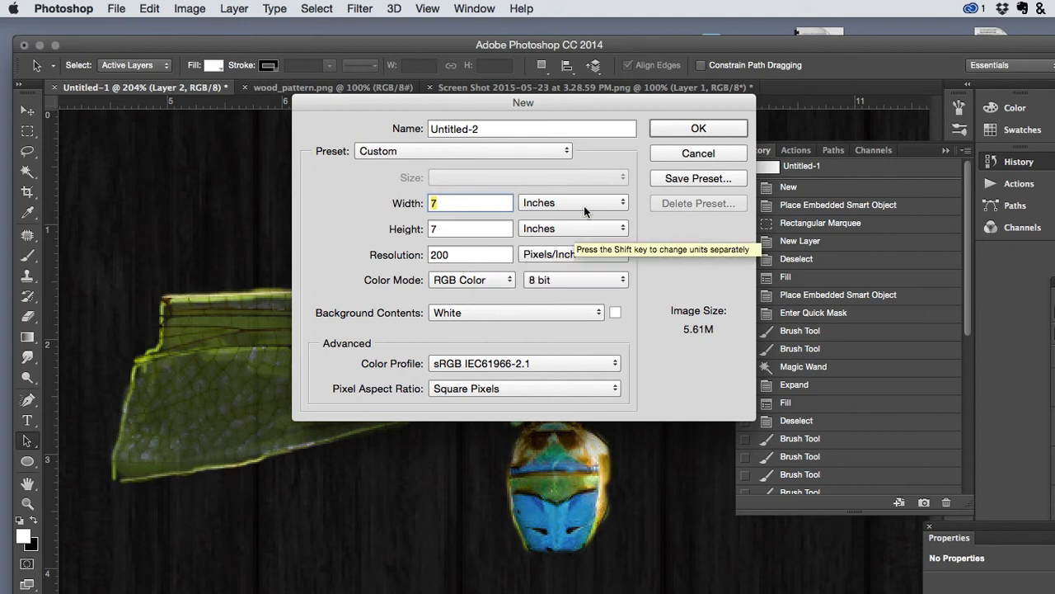
- Create a 7 × 7 inch RGB document at 200 pixels per inch and fill the background with black
click(669, 132)
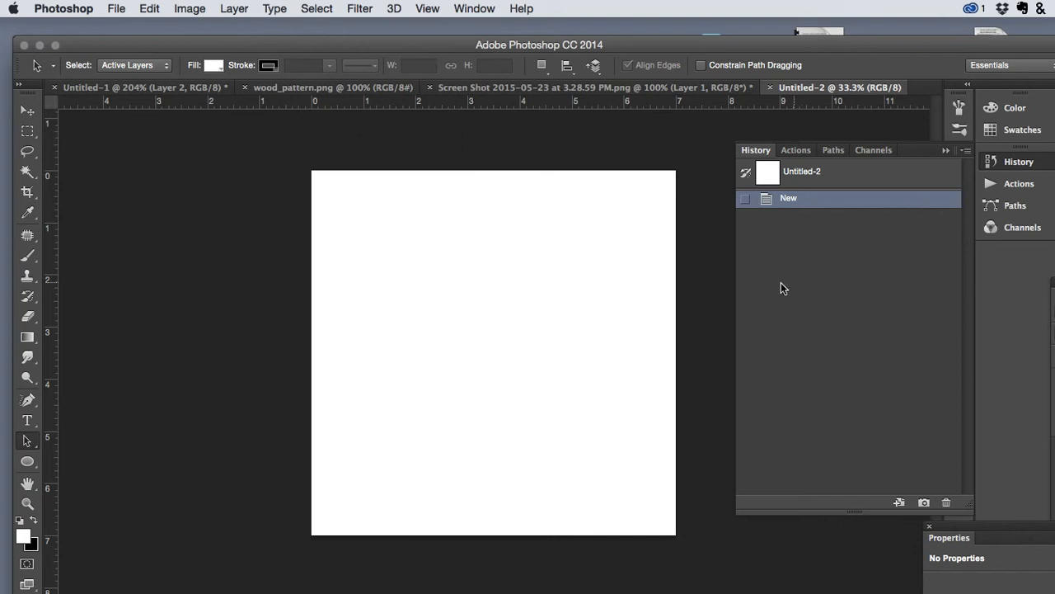
key(x)
key(alt+BackSpace)
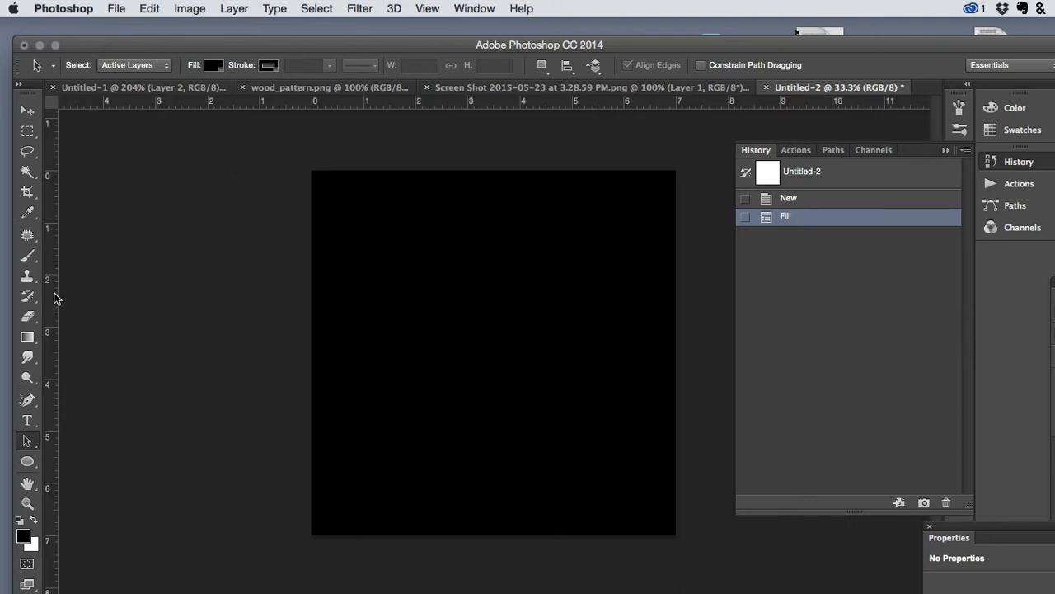
- Place a vertical and a horizontal guide crossing at the centre of the canvas
drag(52, 295, 492, 279)
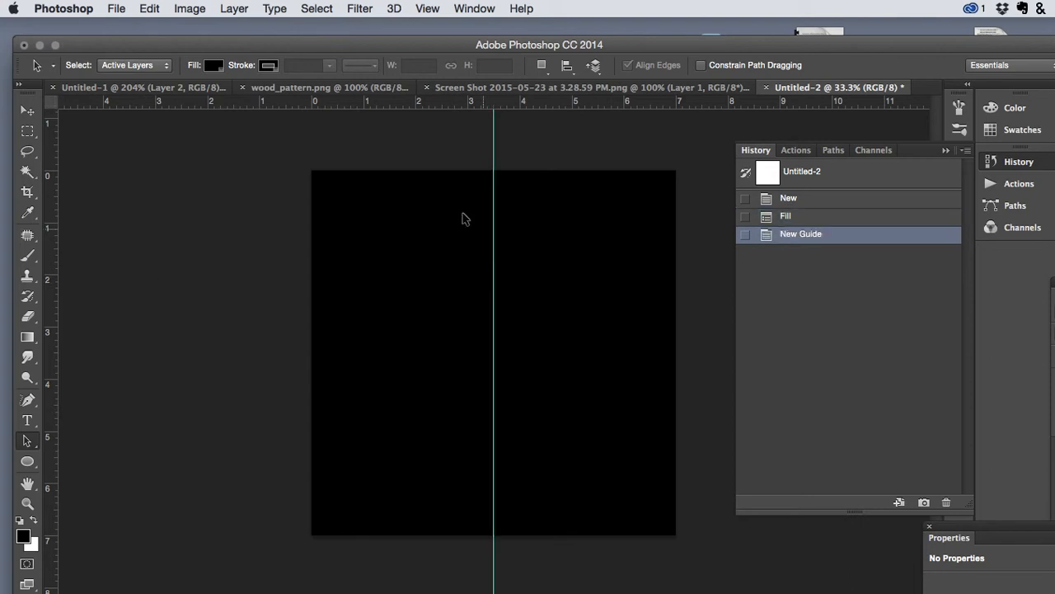
drag(414, 102, 410, 352)
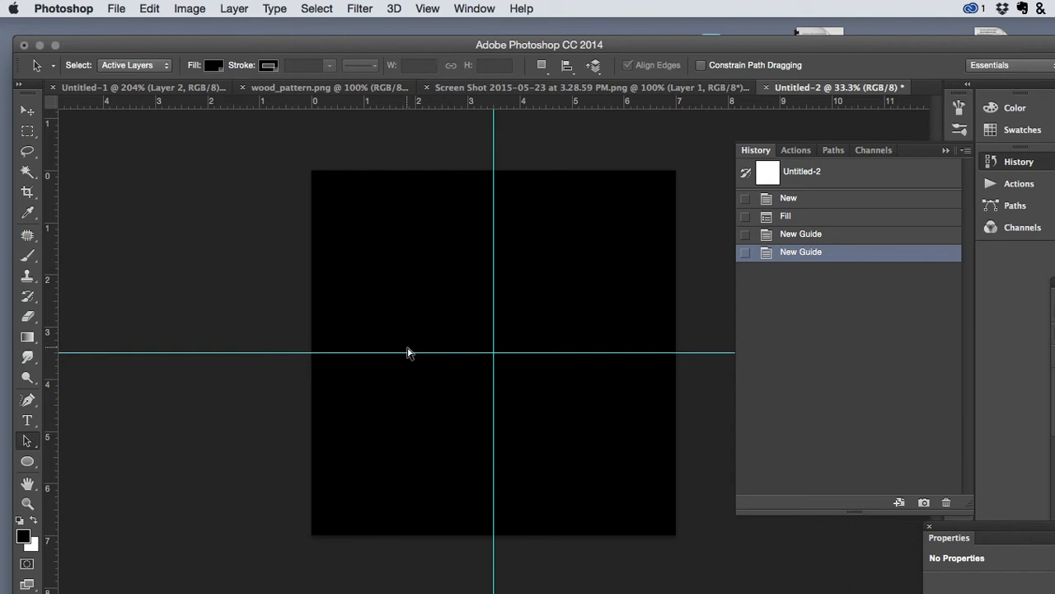
key(super+z)
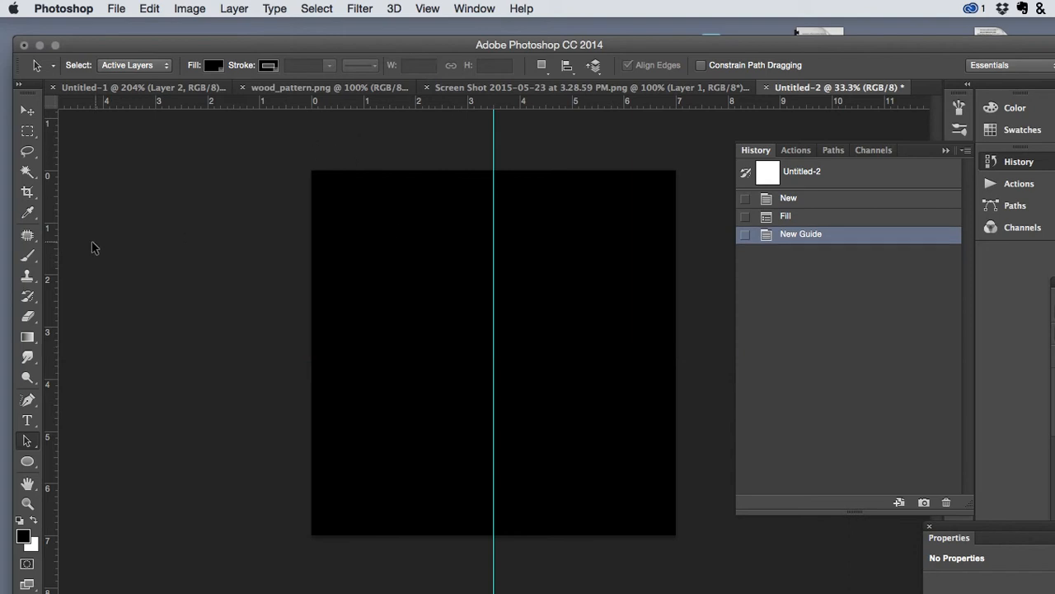
drag(54, 249, 477, 353)
key(alt)
key(alt)
key(alt)
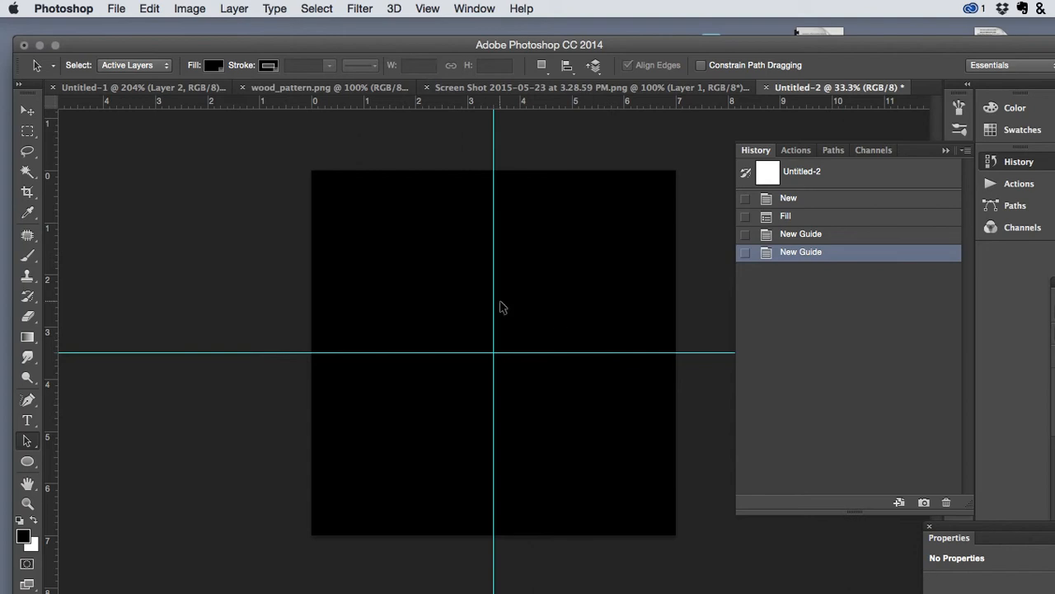
- Draw a white ellipse shape about 190 px wide and high near the canvas's upper edge, close to the vertical guide
click(29, 464)
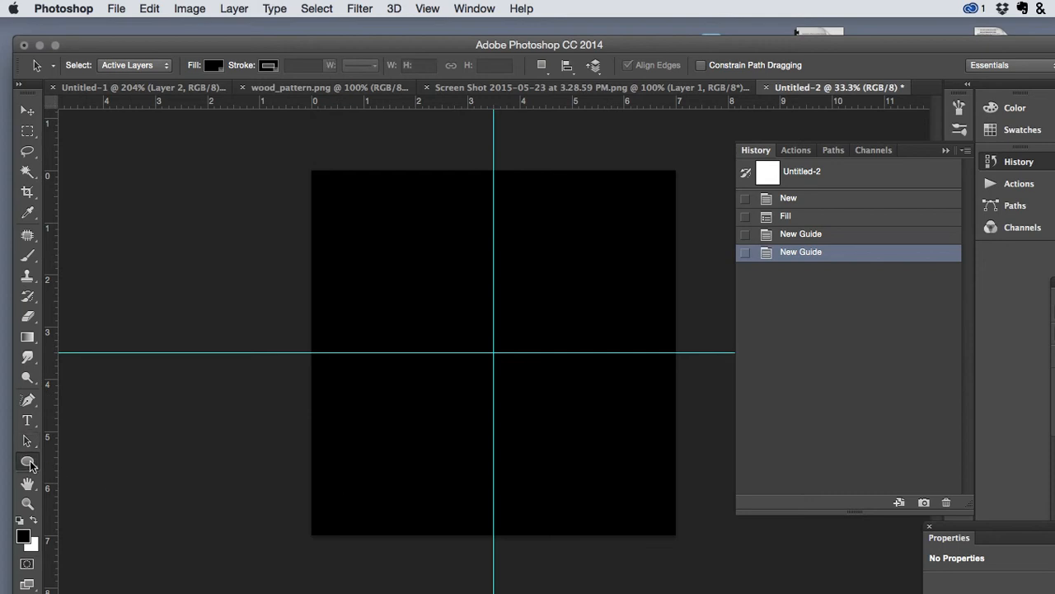
click(29, 464)
click(82, 493)
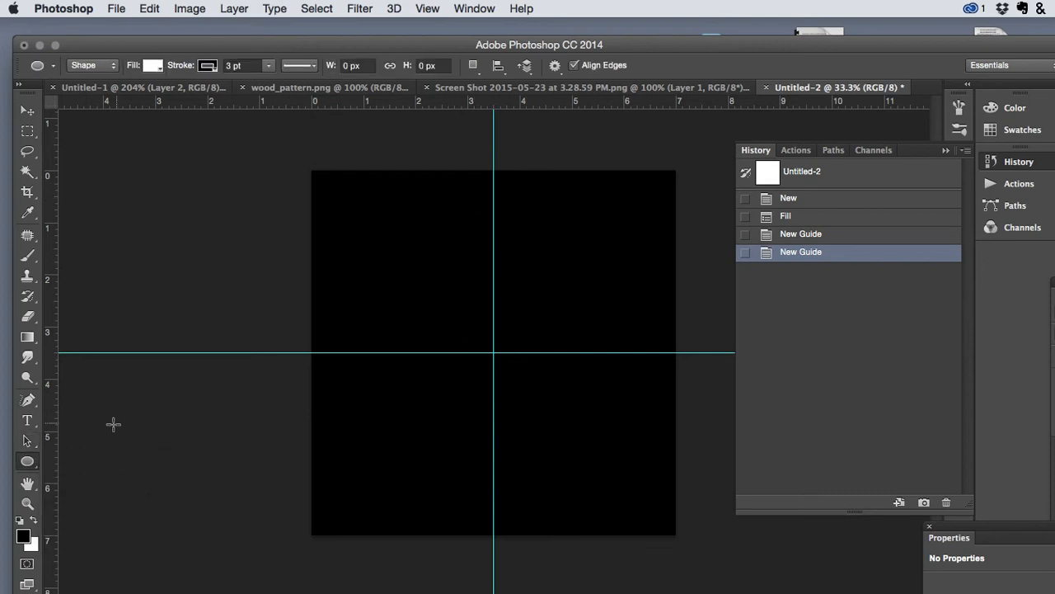
key(x)
drag(477, 189, 526, 238)
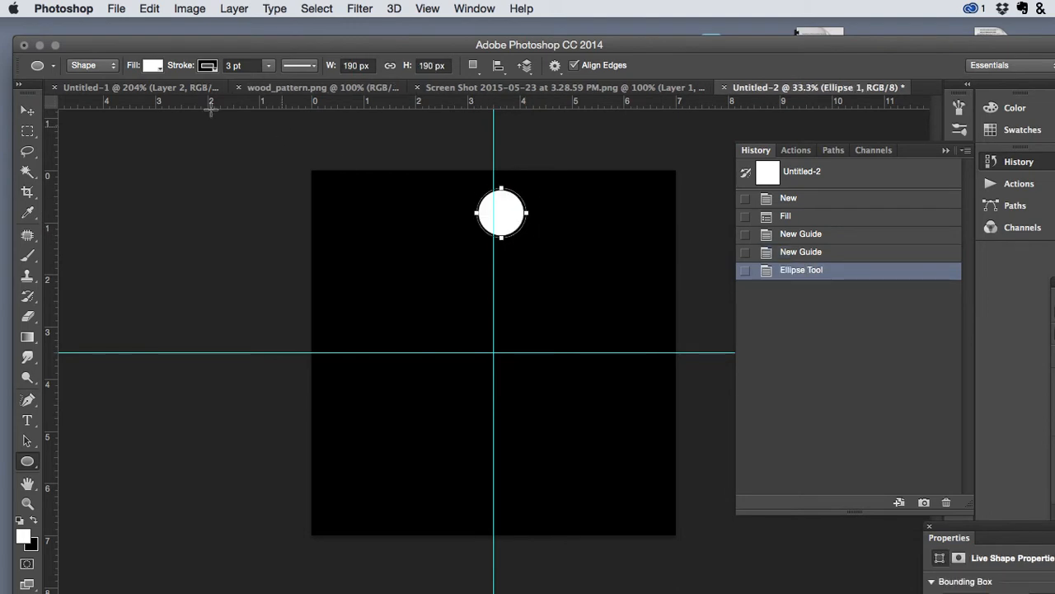
- Centre the white circle on the vertical guide and duplicate it straight down near the canvas's lower edge
click(31, 110)
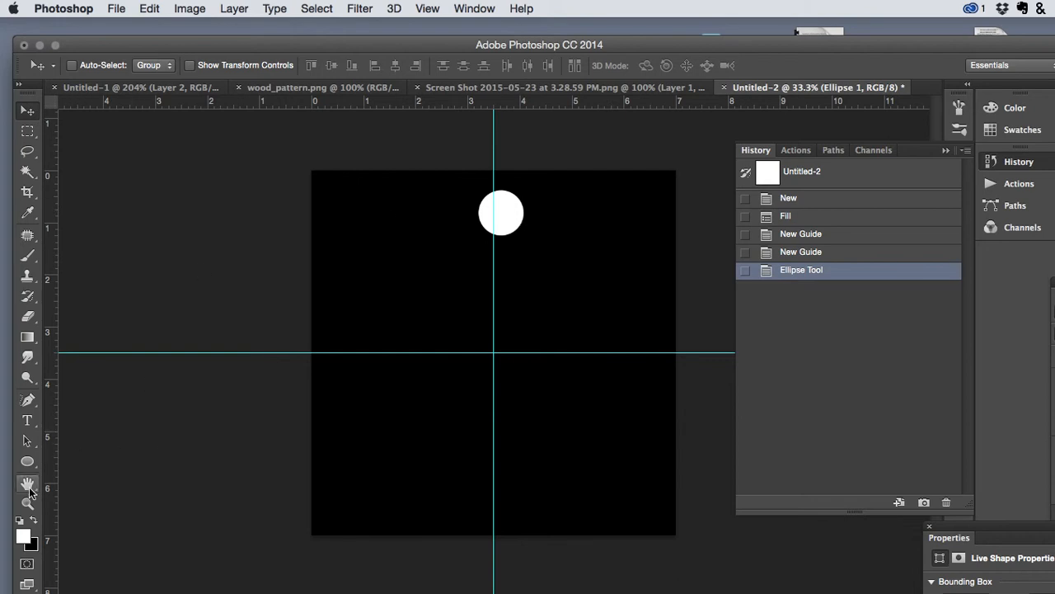
drag(27, 441, 79, 452)
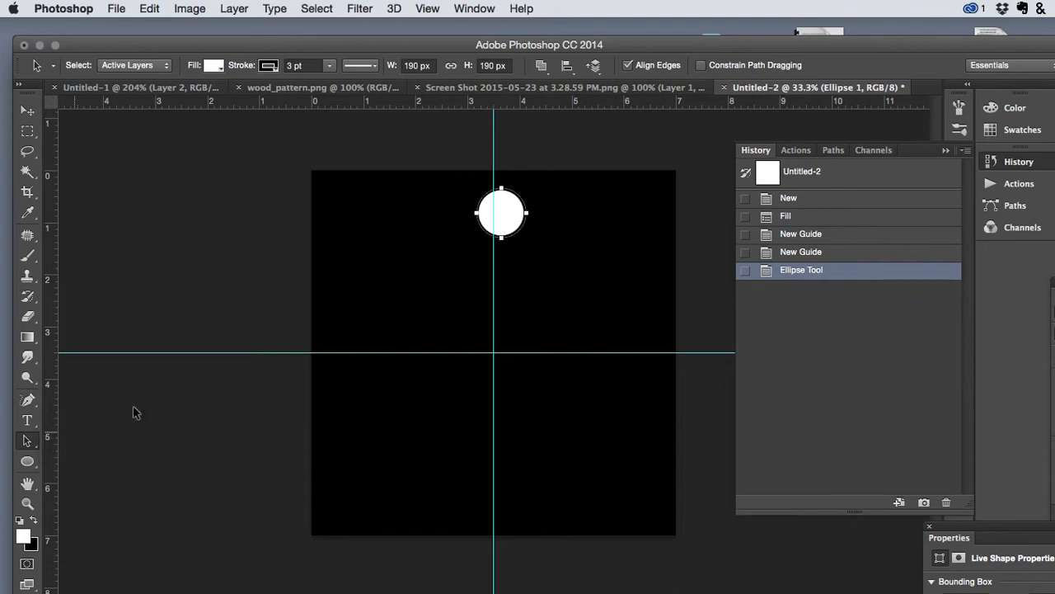
drag(513, 216, 506, 208)
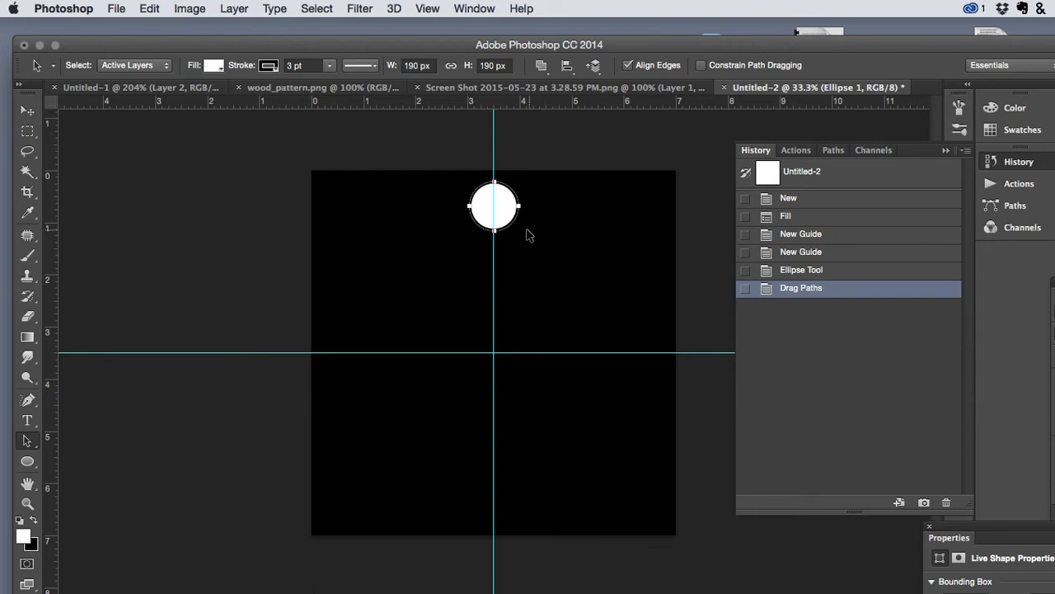
drag(500, 213, 495, 499)
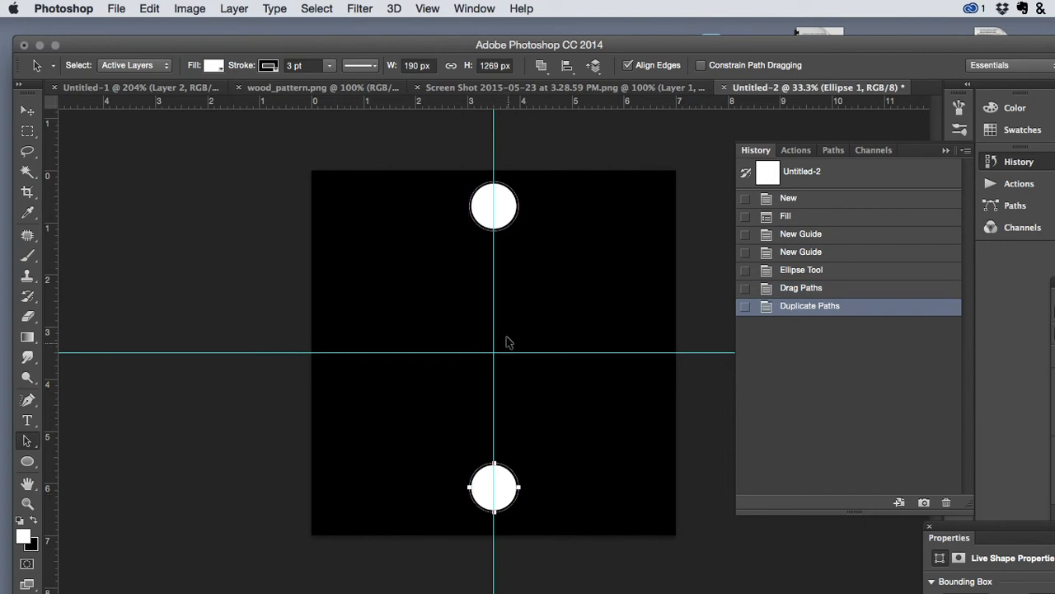
- Select both circles and rotate a transformed copy of the pair by 30 degrees about their shared centre
shift+click(505, 221)
key(ctrl+t)
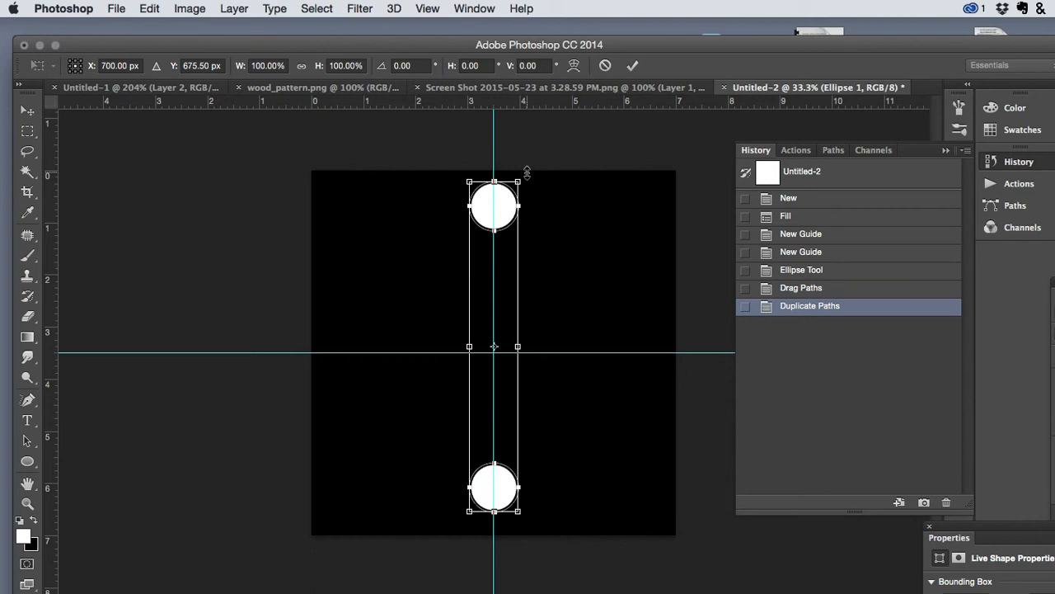
drag(531, 169, 607, 235)
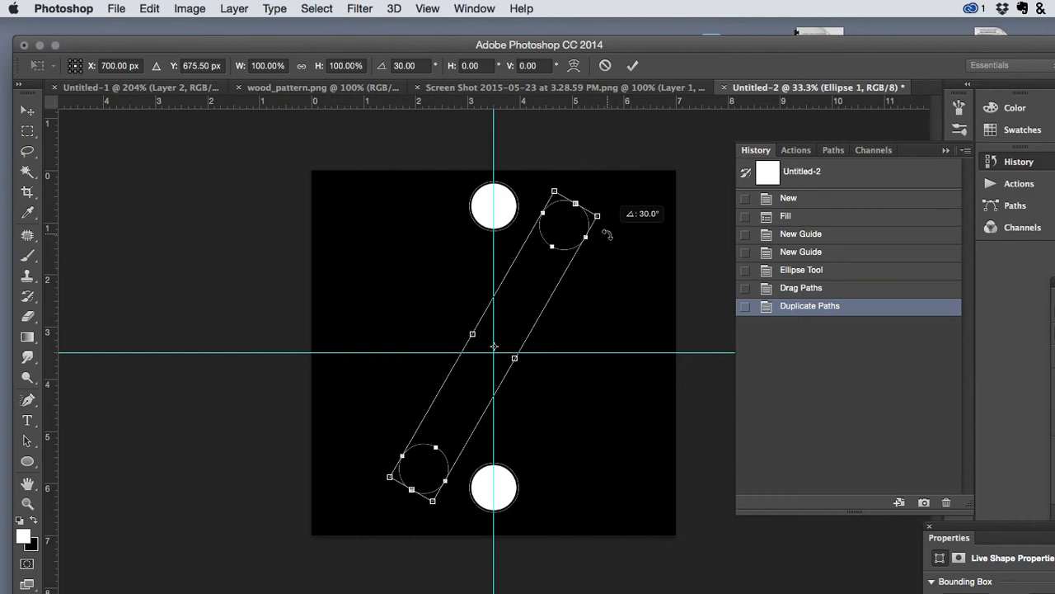
mouse_move(607, 234)
mouse_down()
mouse_move(515, 205)
mouse_move(593, 217)
mouse_move(607, 239)
mouse_up()
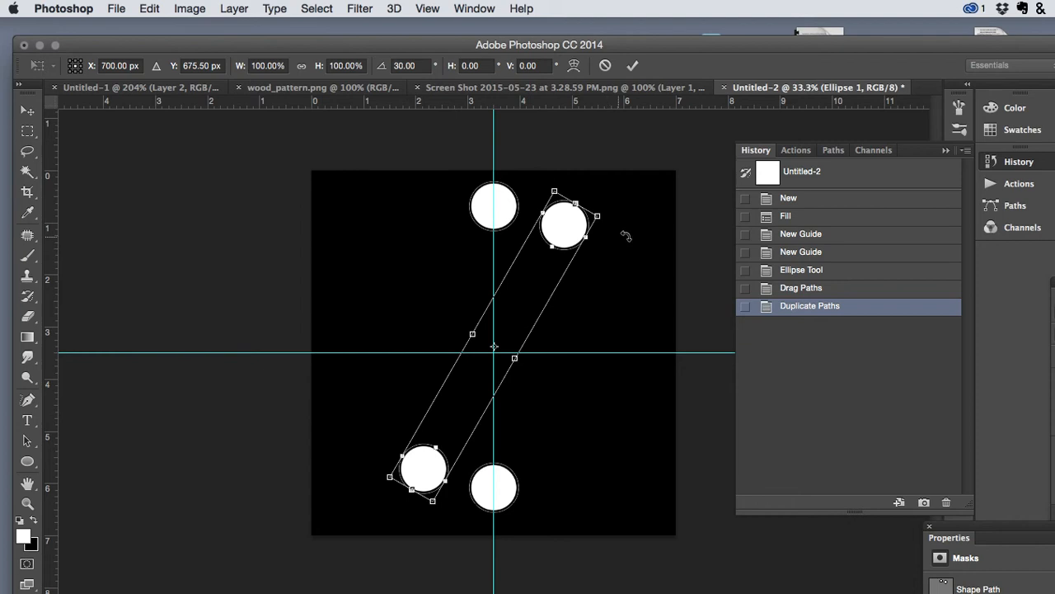
key(Return)
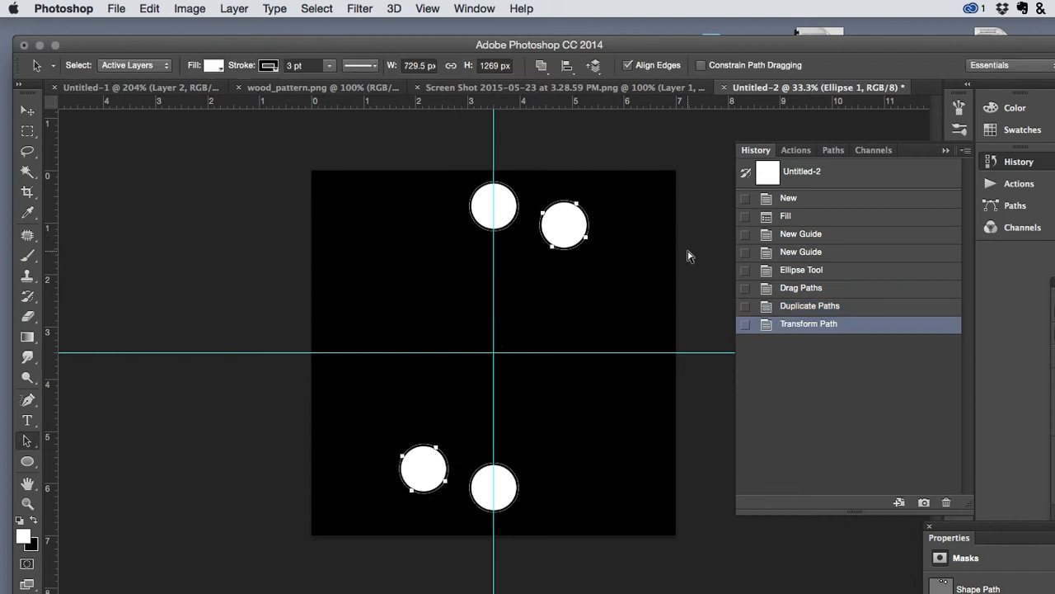
- Repeat the 30-degree rotated copy four times to complete a ring of twelve circles
key(super+alt+shift+t)
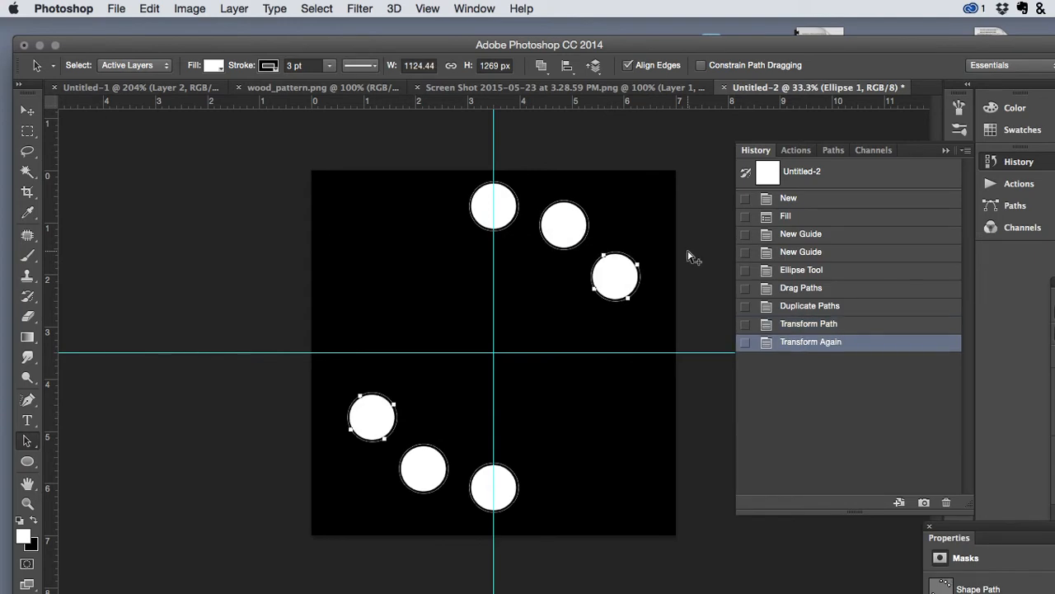
key(super+alt+shift+t)
key(super+alt+shift+t)
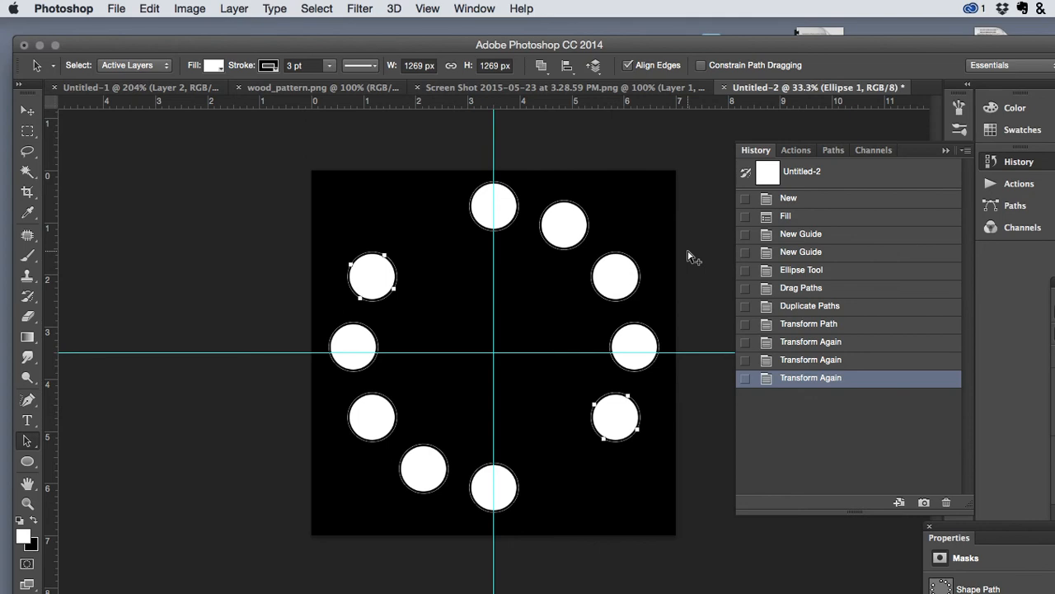
key(super+alt+shift+t)
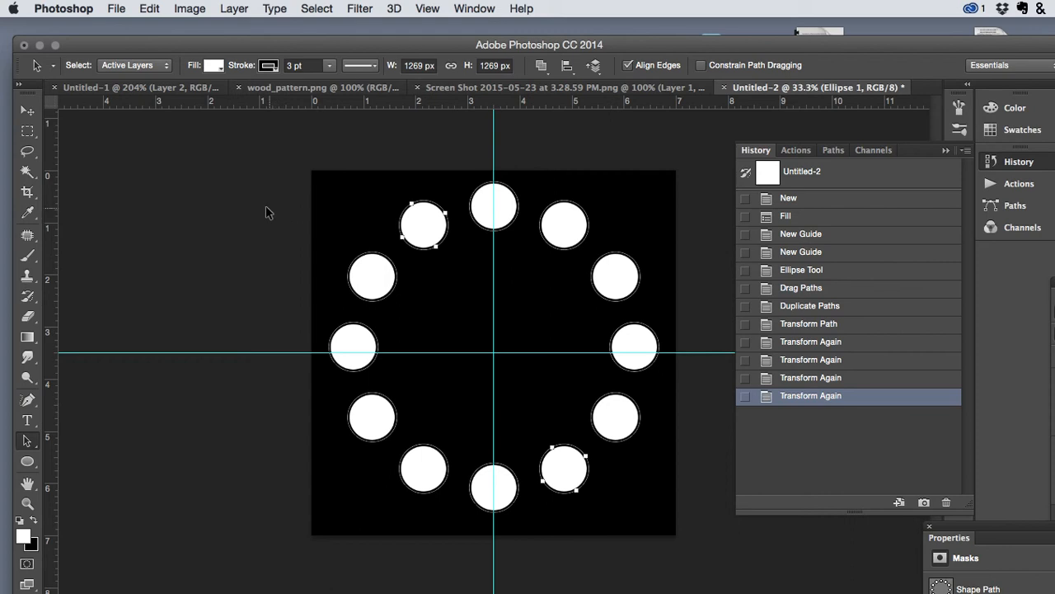
- Select the whole ring and make a copy rotated 15 degrees and scaled proportionally to about 71.5% from its centre
drag(288, 188, 716, 558)
key(super+t)
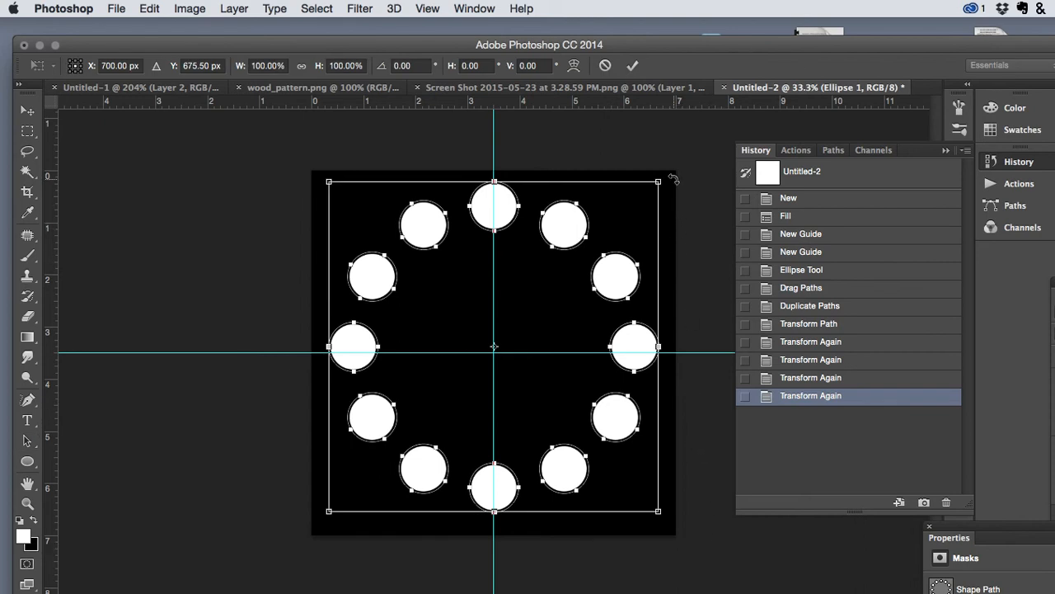
drag(673, 179, 705, 216)
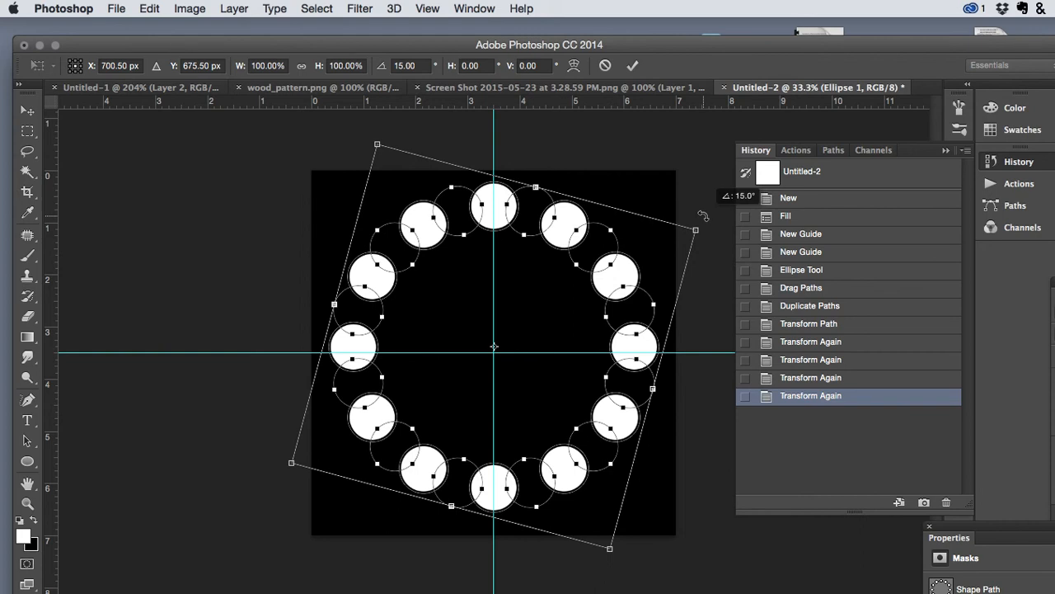
drag(693, 230, 629, 246)
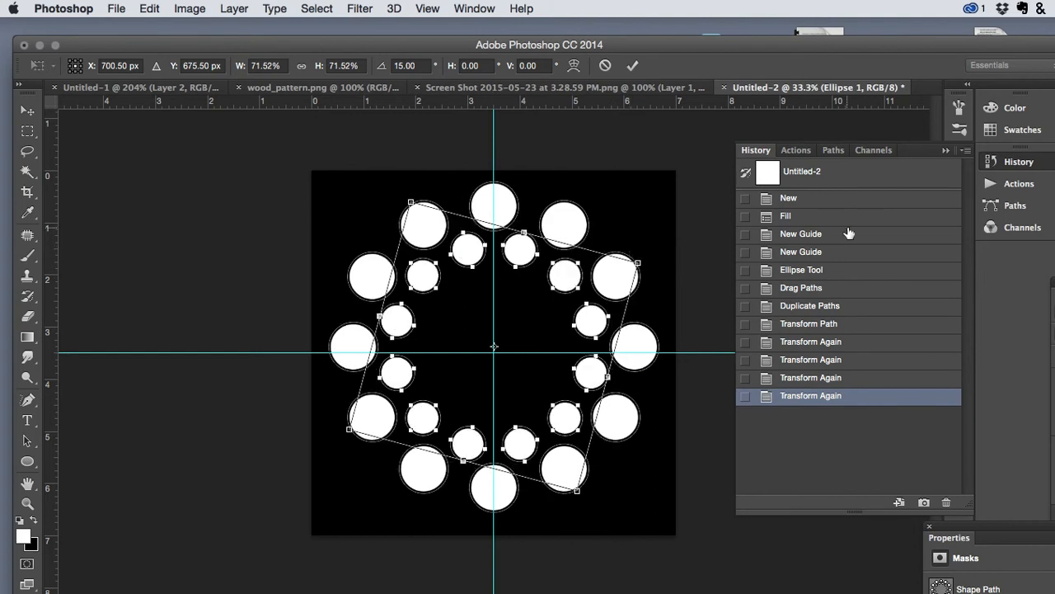
key(Return)
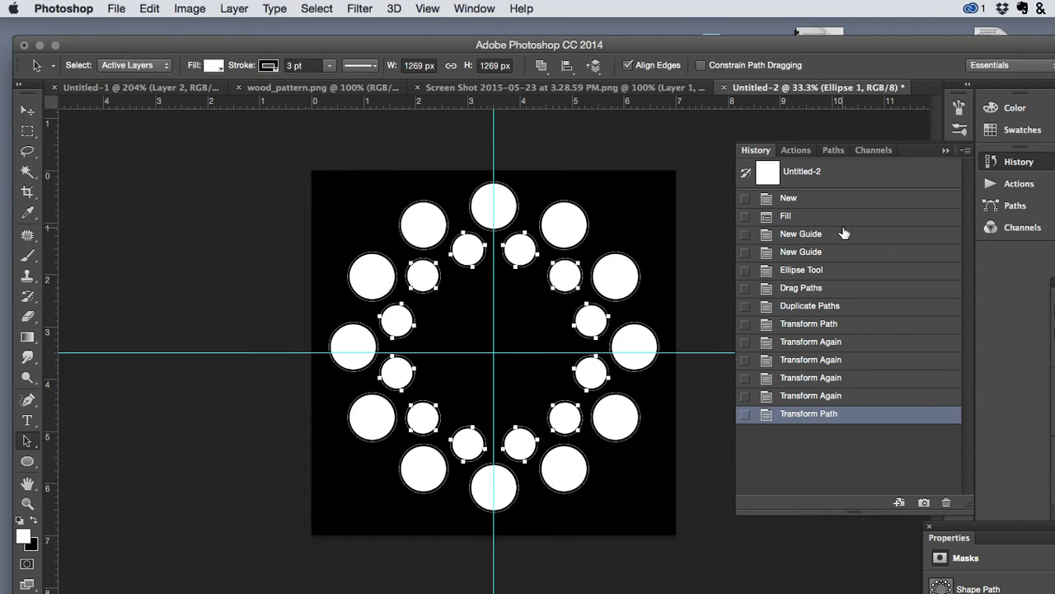
- Repeat the rotated and scaled ring copy ten times towards the centre and deselect the paths
key(super+alt+shift+t)
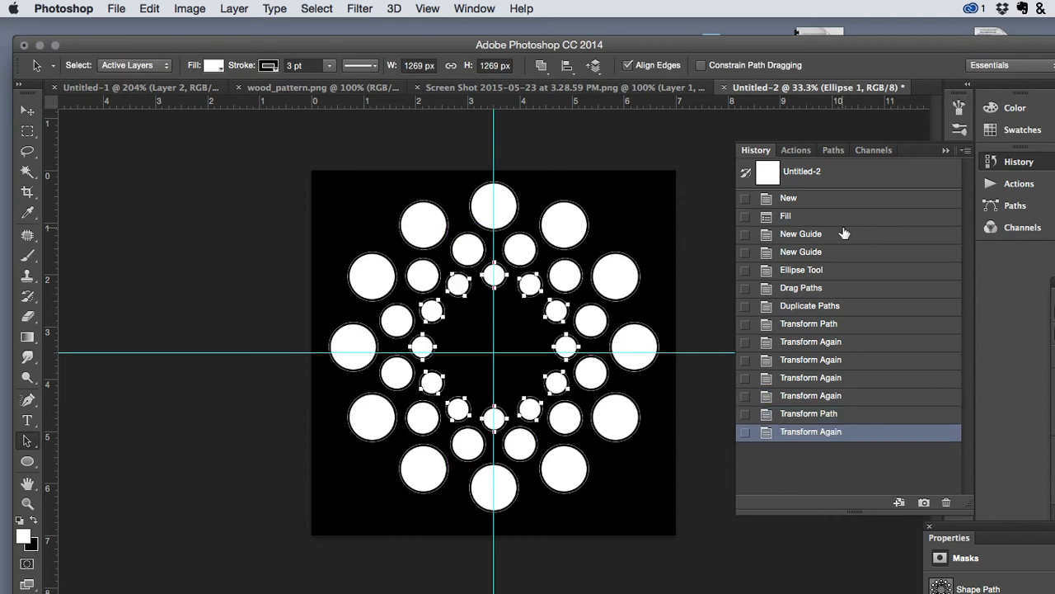
key(super+alt+shift+t)
key(super+alt+shift+t)
key(super+alt+shift+t)
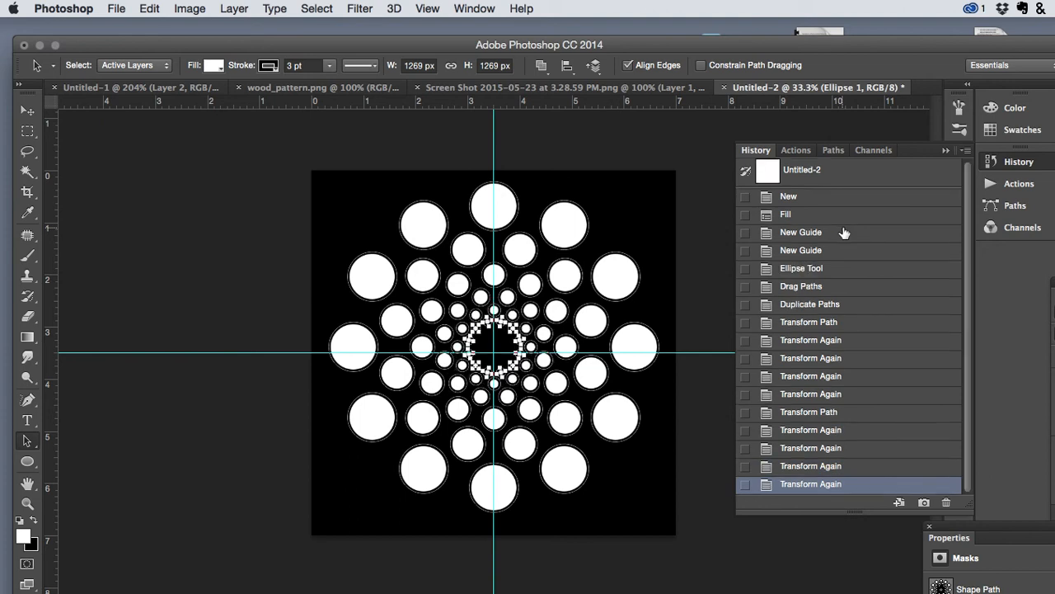
key(super+alt+shift+t)
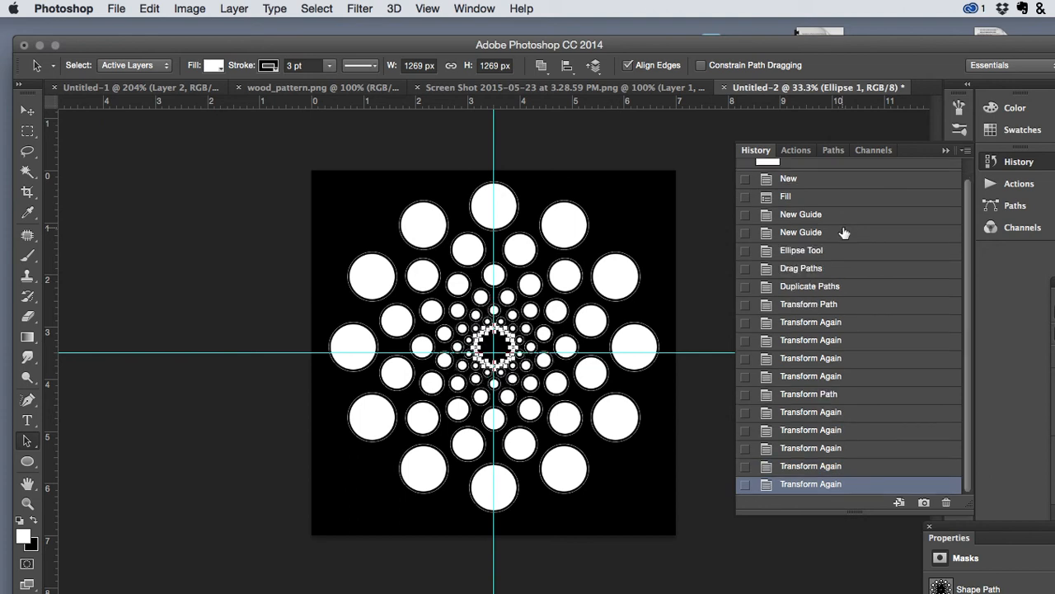
key(super+alt+shift+t)
key(super+alt+shift+t)
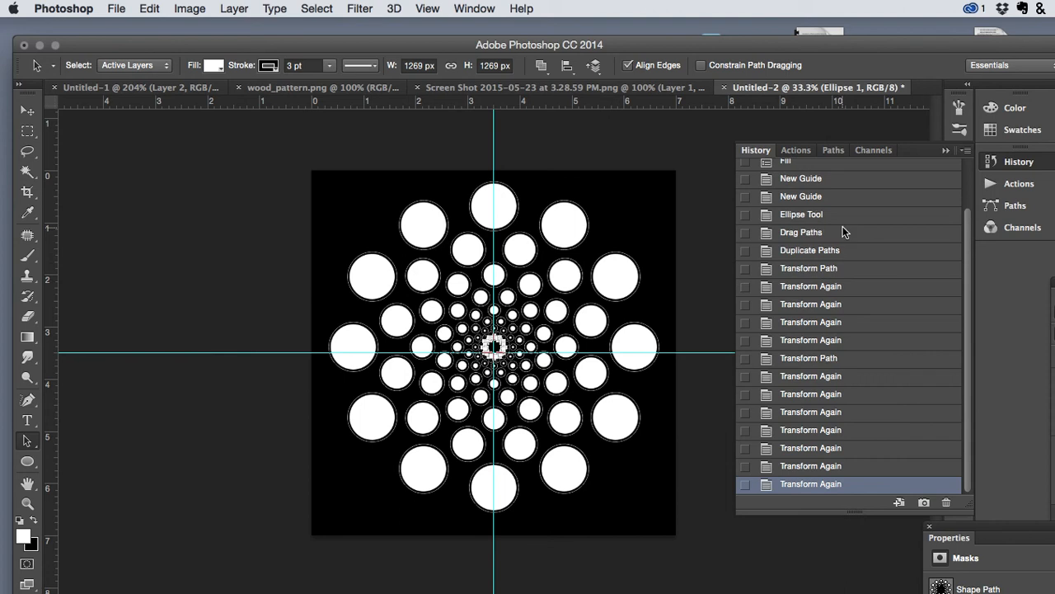
key(super+alt+shift+t)
key(alt+shift+super+t)
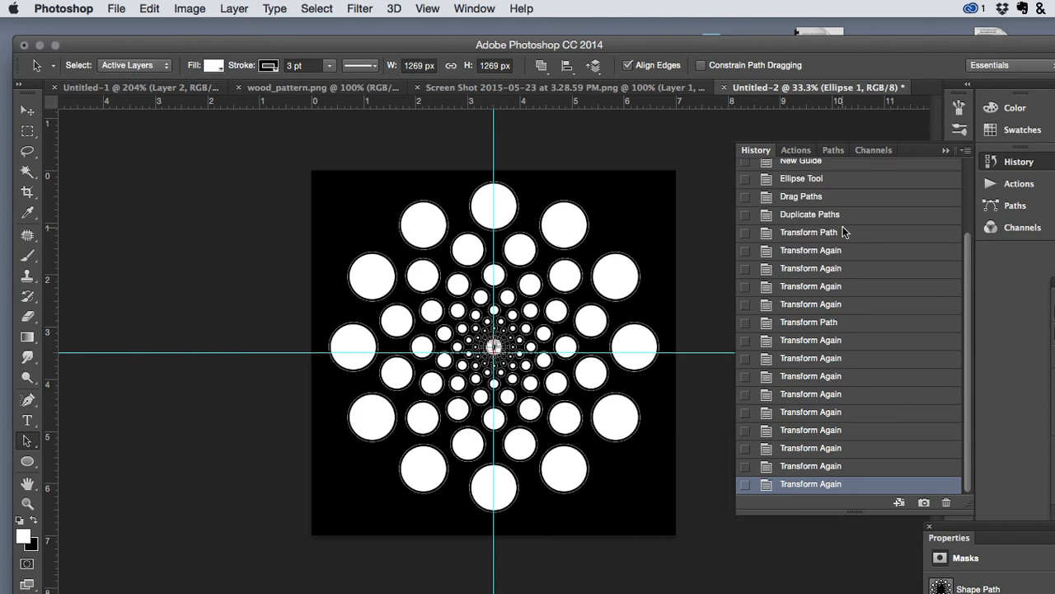
key(alt+shift+super+t)
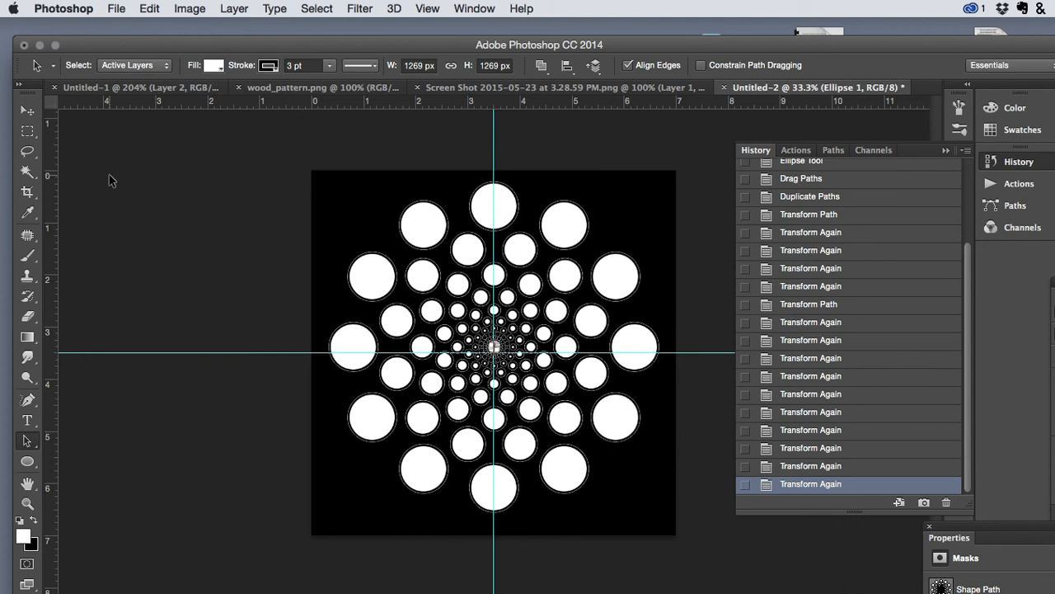
click(165, 191)
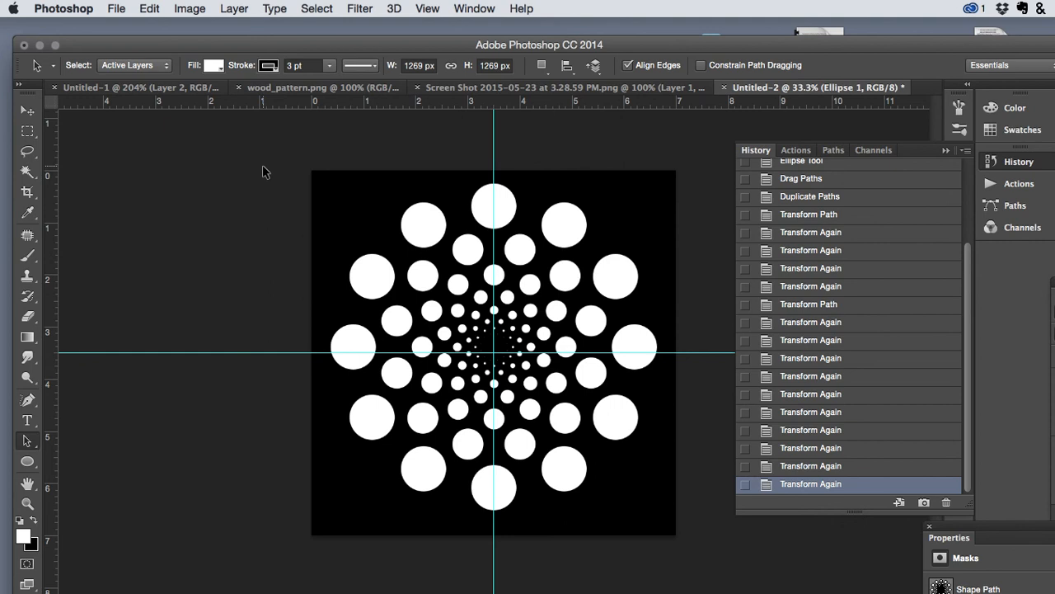
- Select all the circles, scale them proportionally from the centre to about 136.7%, and apply the transformation
drag(262, 171, 793, 571)
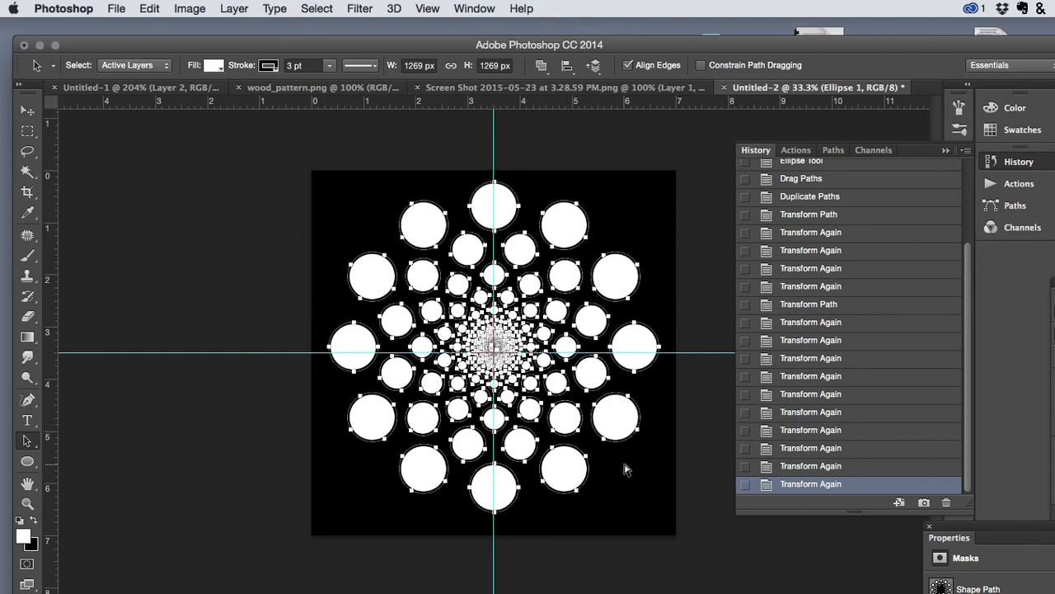
key(super+t)
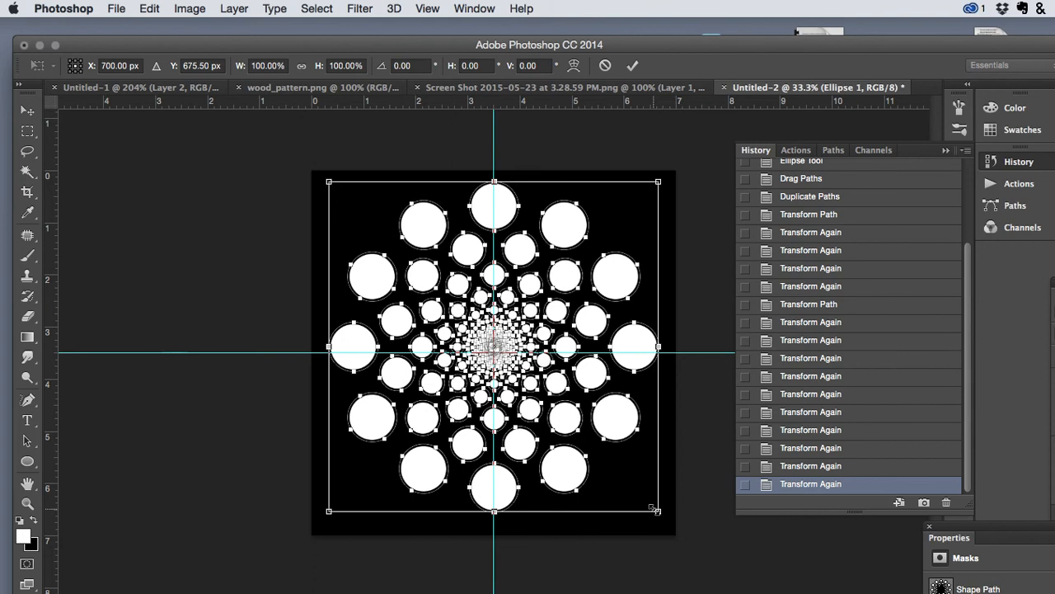
drag(657, 511, 722, 563)
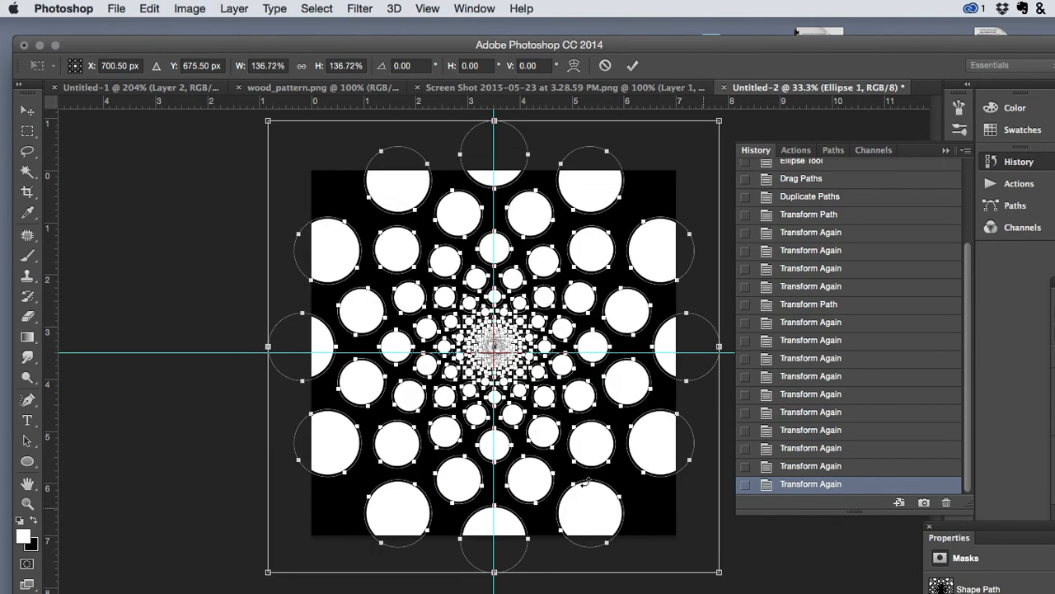
click(30, 111)
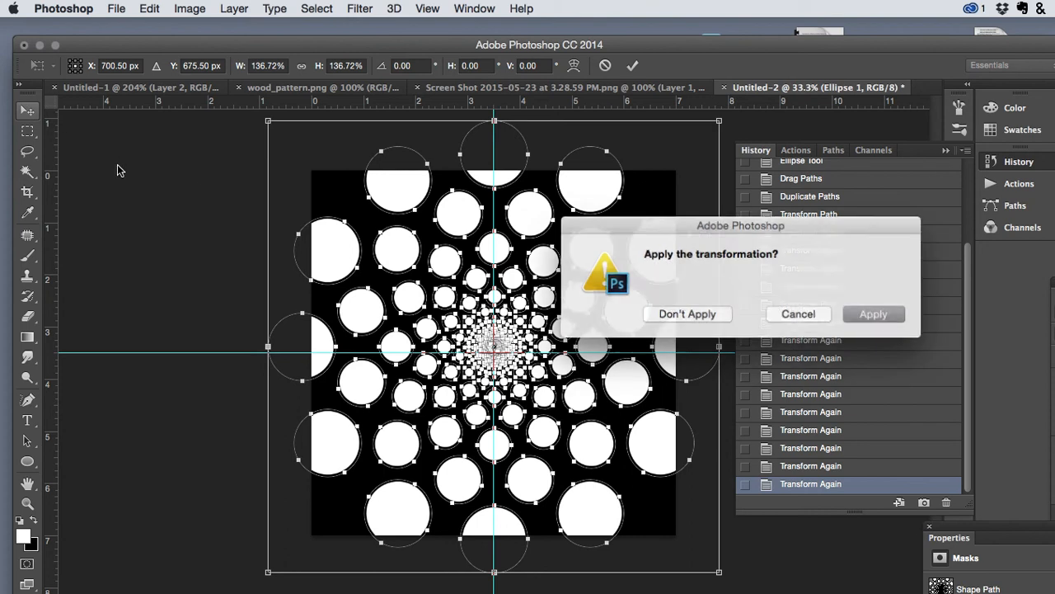
click(870, 312)
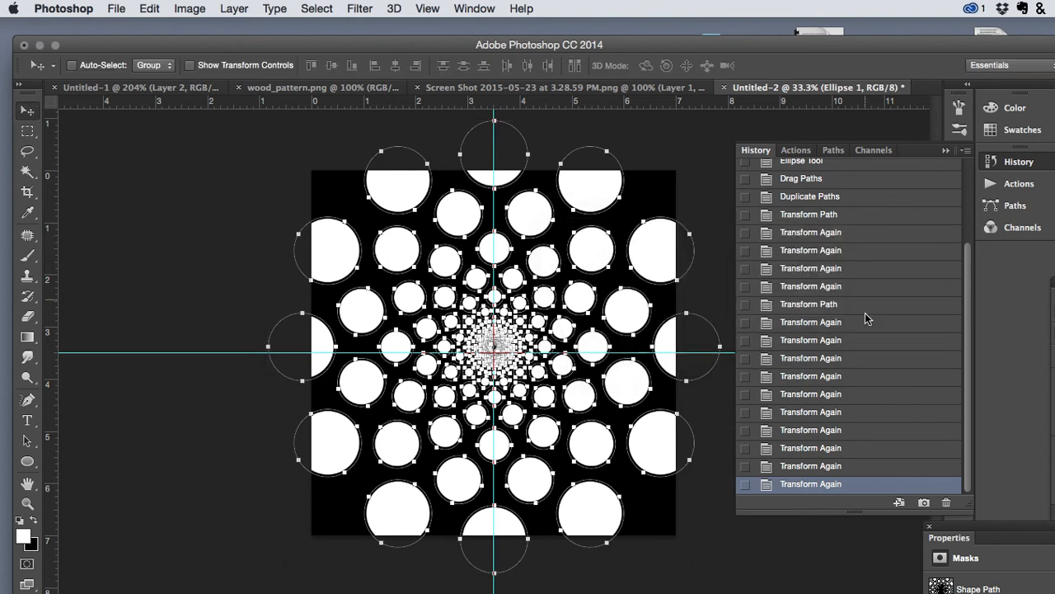